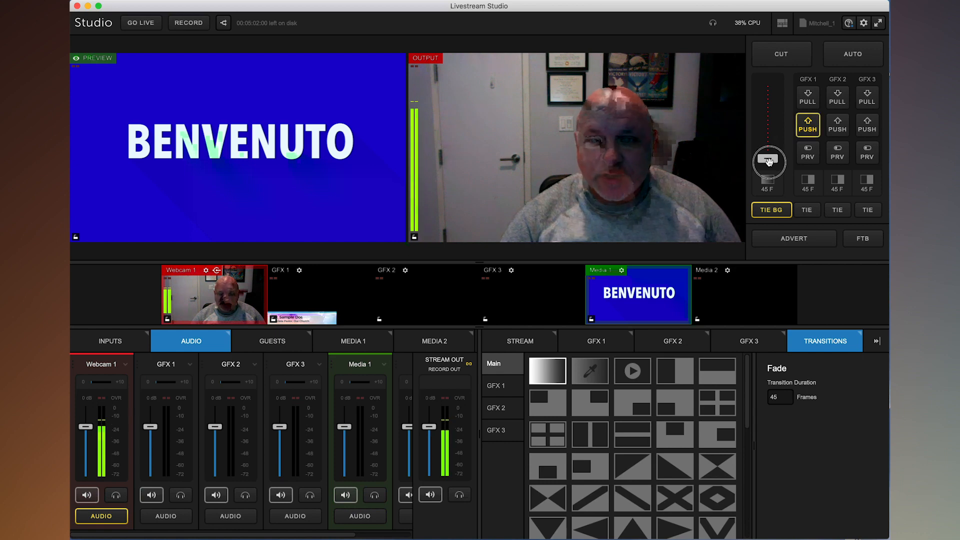
Move the T-bar manually to transition the preview to output and back to the webcam
mouse_move(768, 160)
mouse_down()
mouse_move(776, 91)
mouse_move(777, 168)
mouse_up()
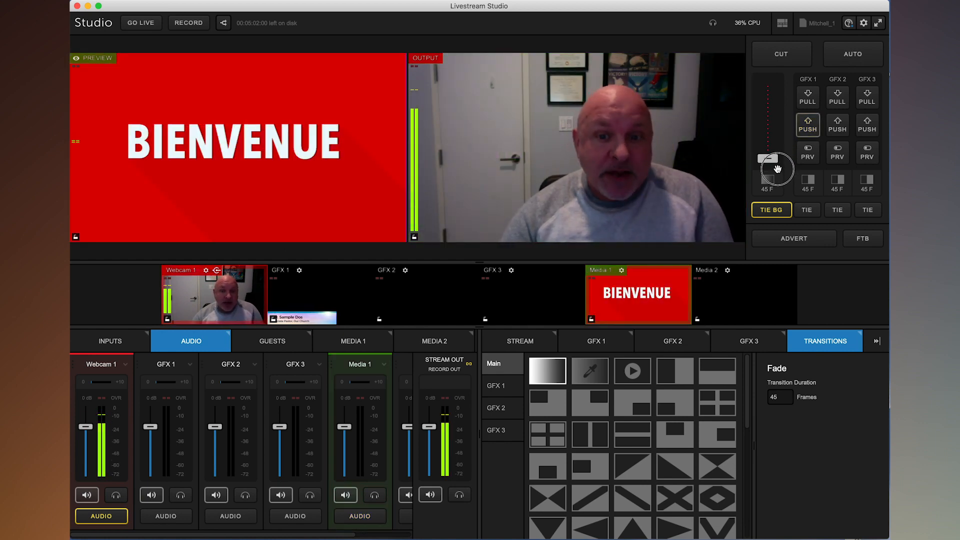
drag(777, 168, 778, 122)
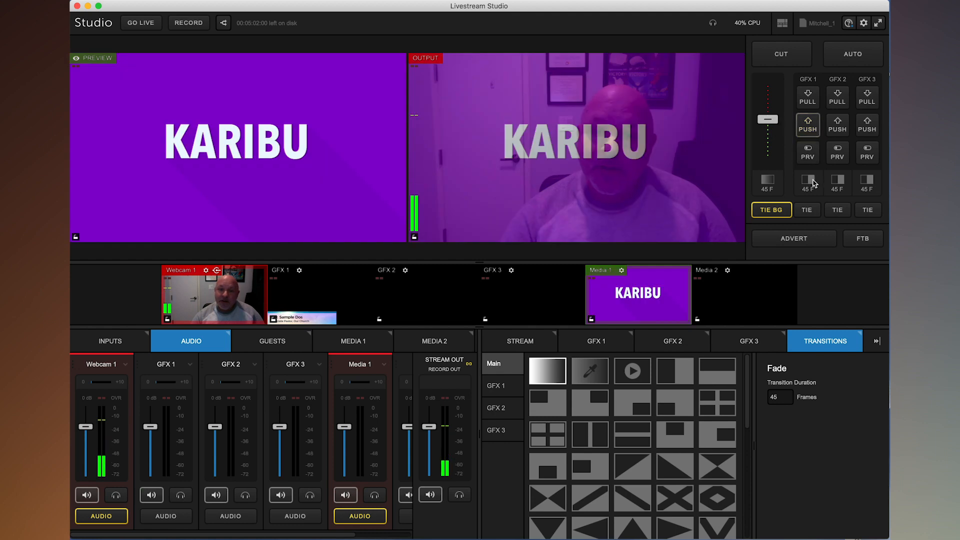
drag(767, 119, 767, 158)
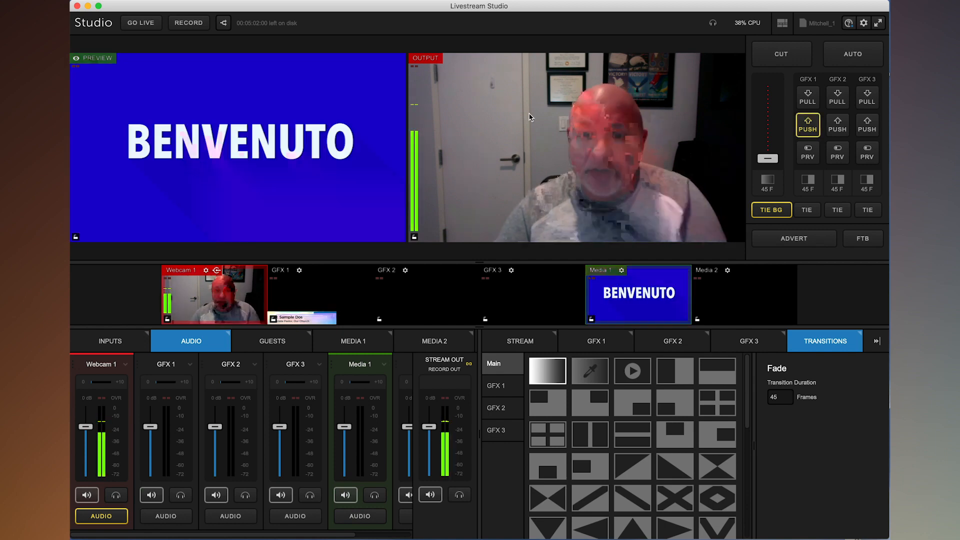
drag(766, 159, 773, 191)
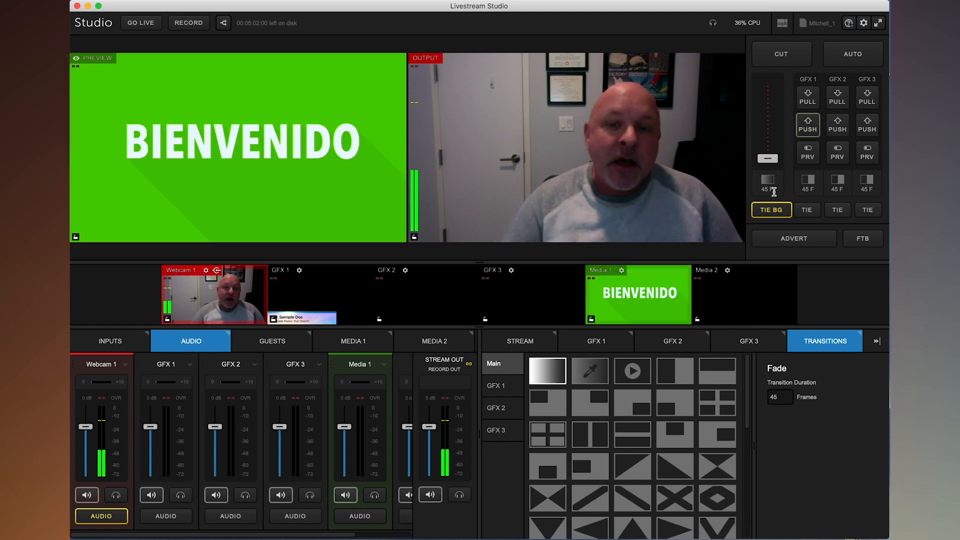
Switch preview and output with an Auto transition and back, then swap them with Cut twice
click(856, 62)
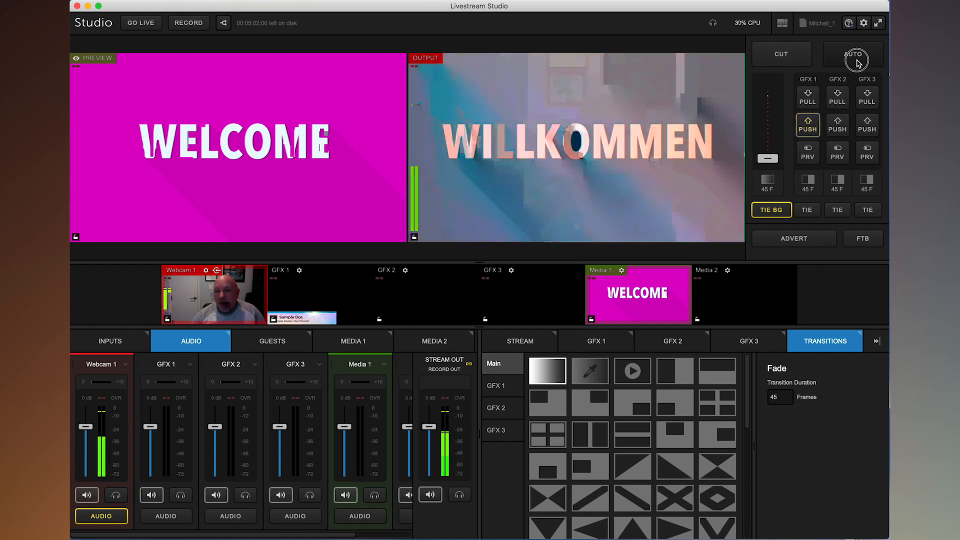
click(857, 62)
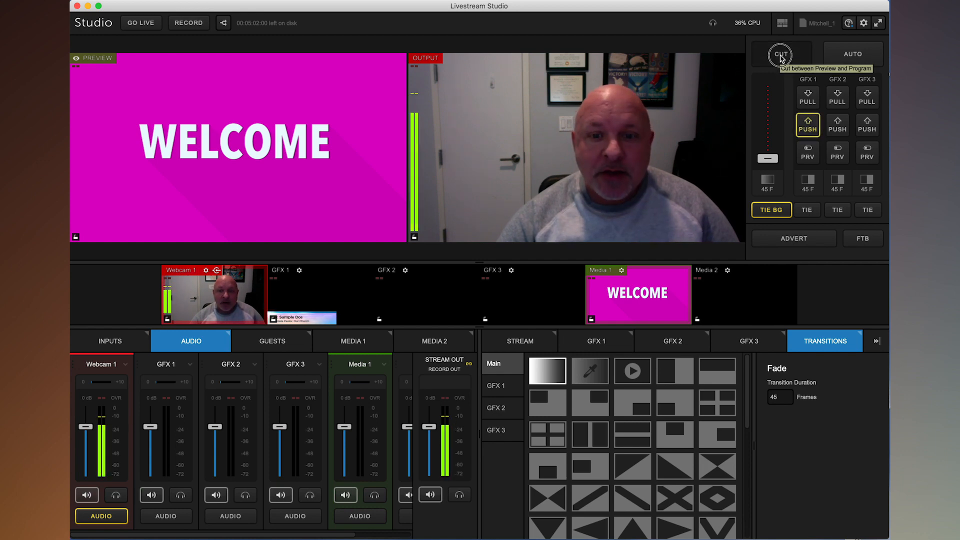
click(781, 59)
click(782, 59)
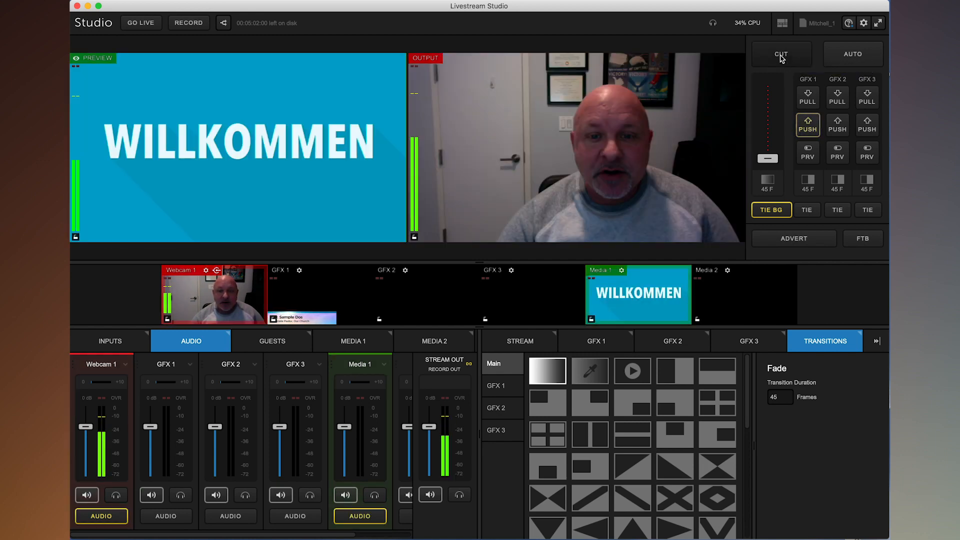
click(781, 59)
click(782, 58)
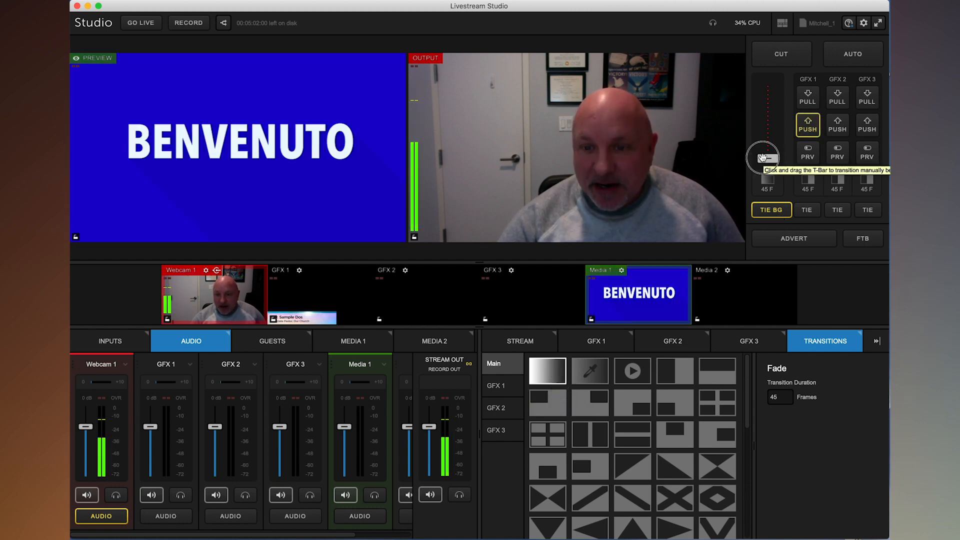
Select the Center Grid Inside Wipe transition for the main mix and run it to output and back with Auto
drag(765, 134, 768, 159)
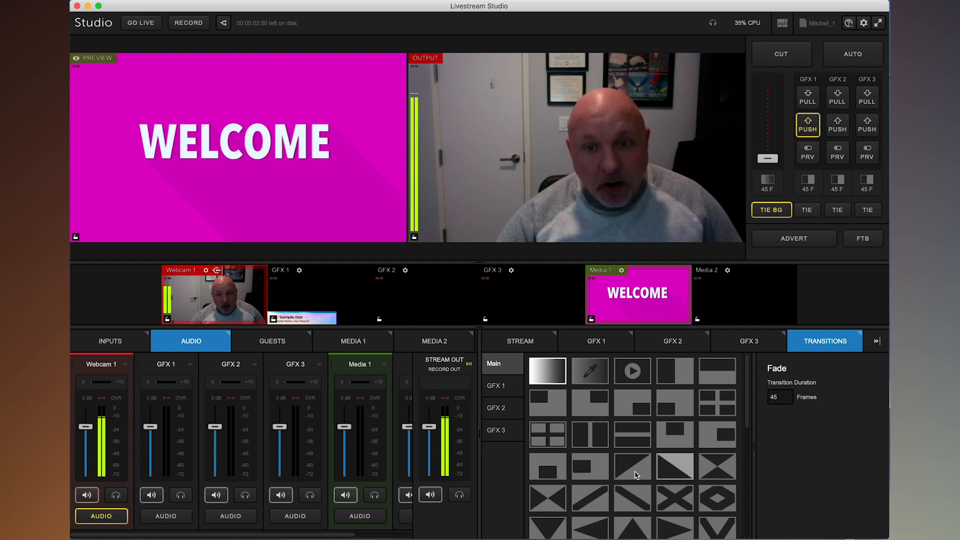
scroll(653, 474, down, 5)
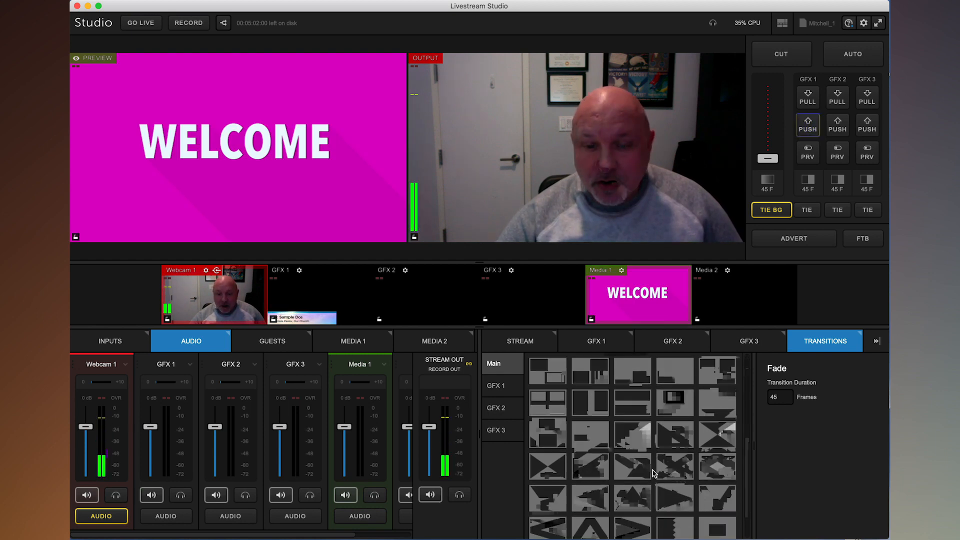
scroll(653, 472, up, 5)
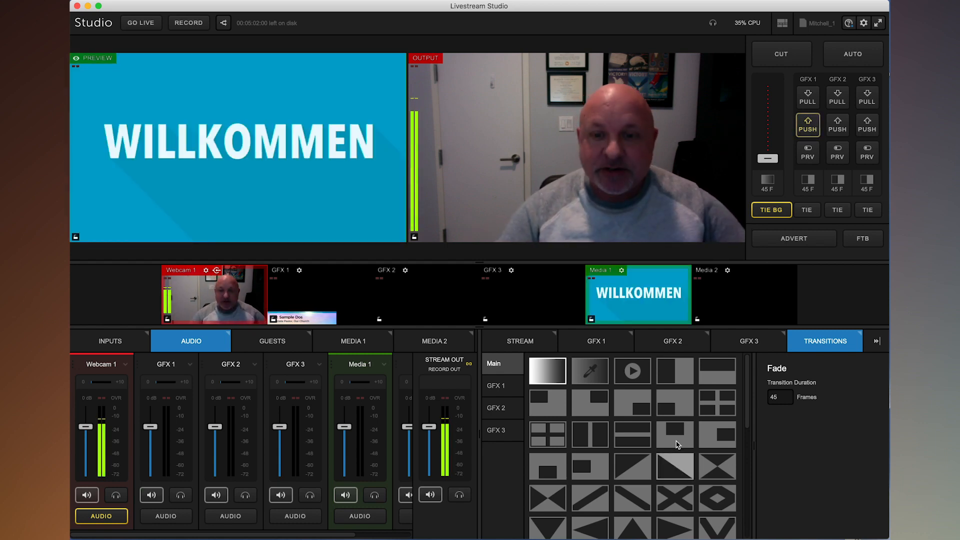
click(718, 401)
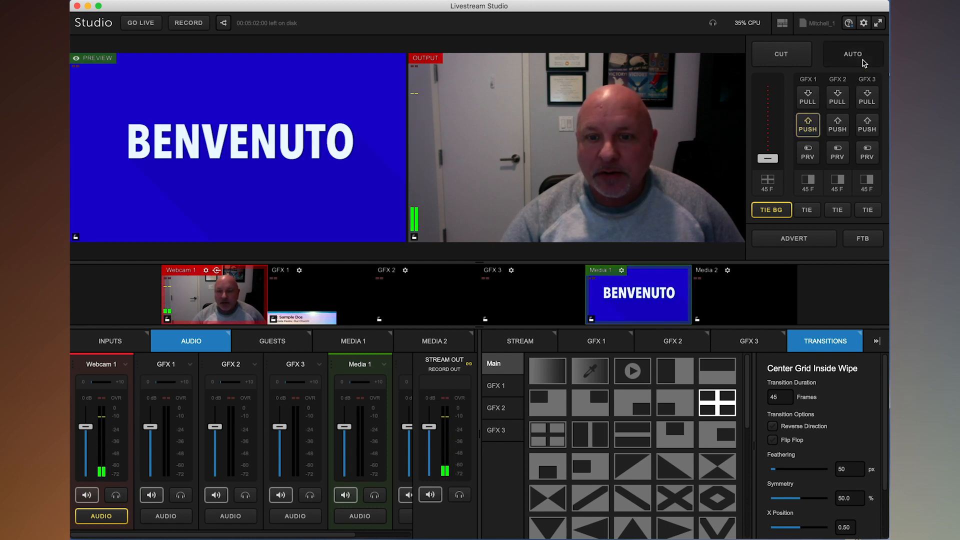
click(863, 62)
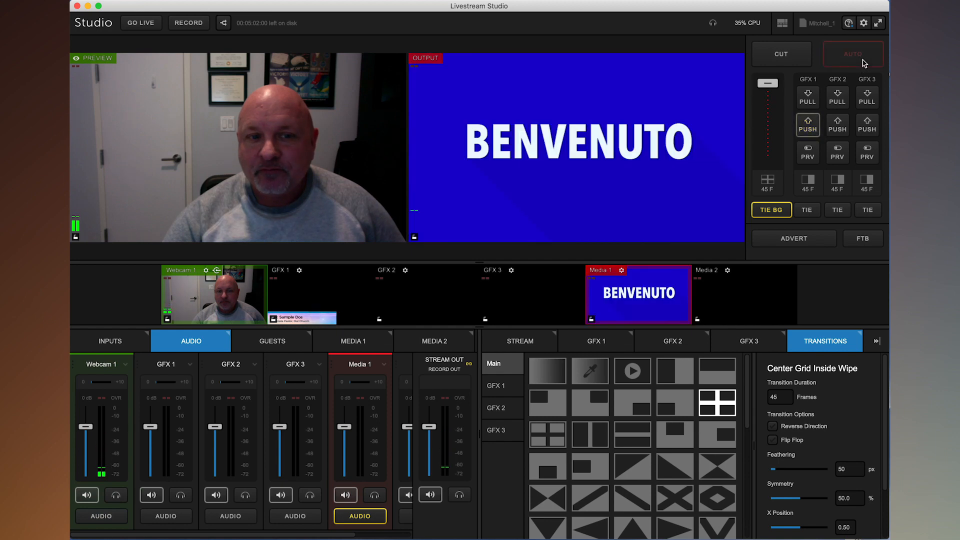
click(863, 62)
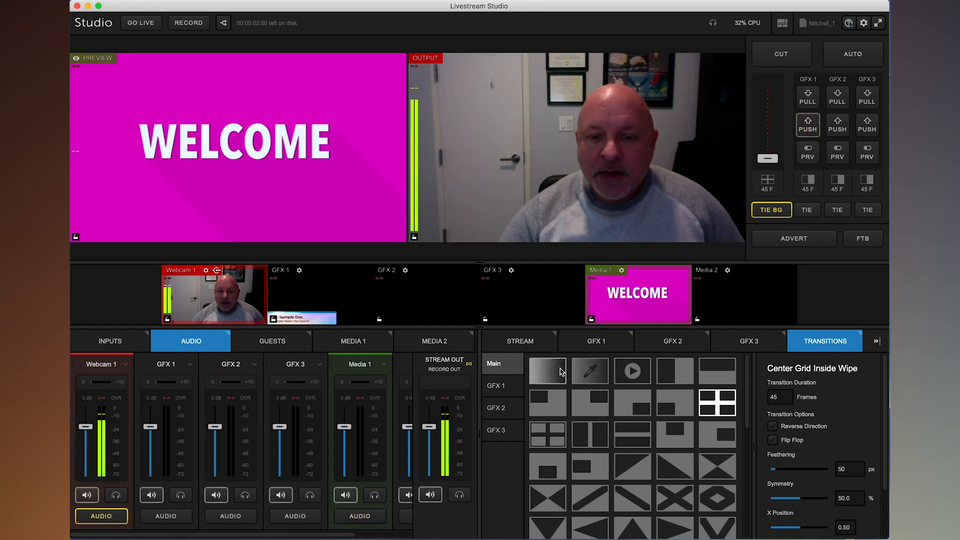
Select the Fade transition and try a 30-frame duration before setting it to 45 frames
click(556, 370)
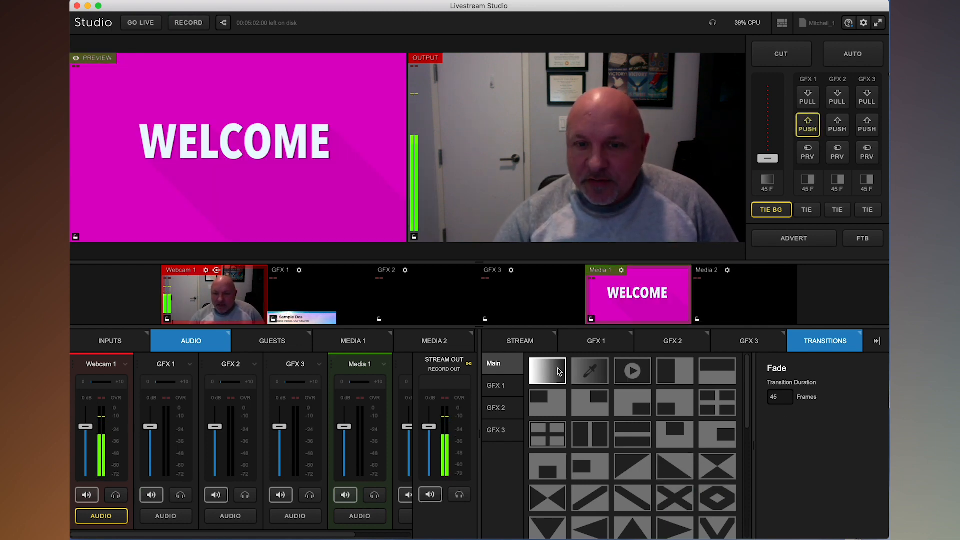
click(786, 394)
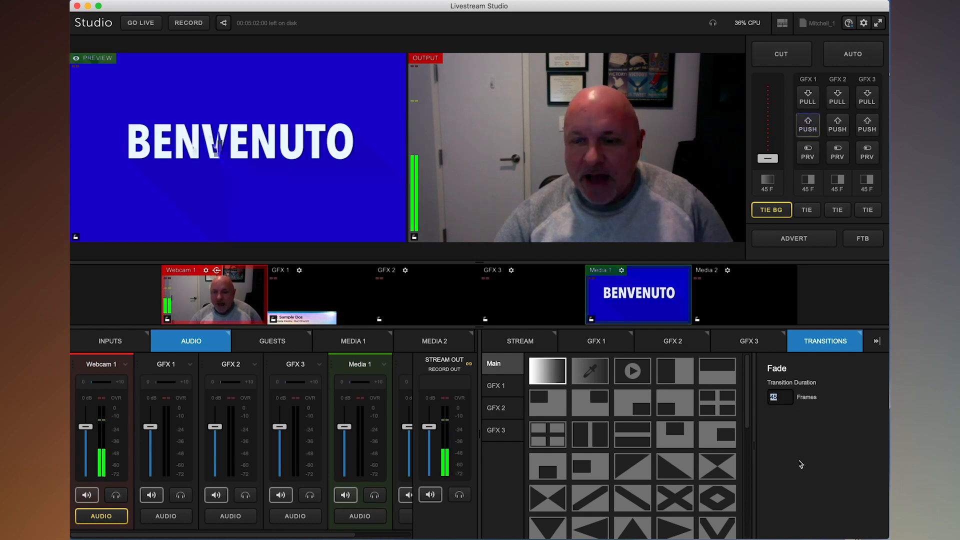
text(30)
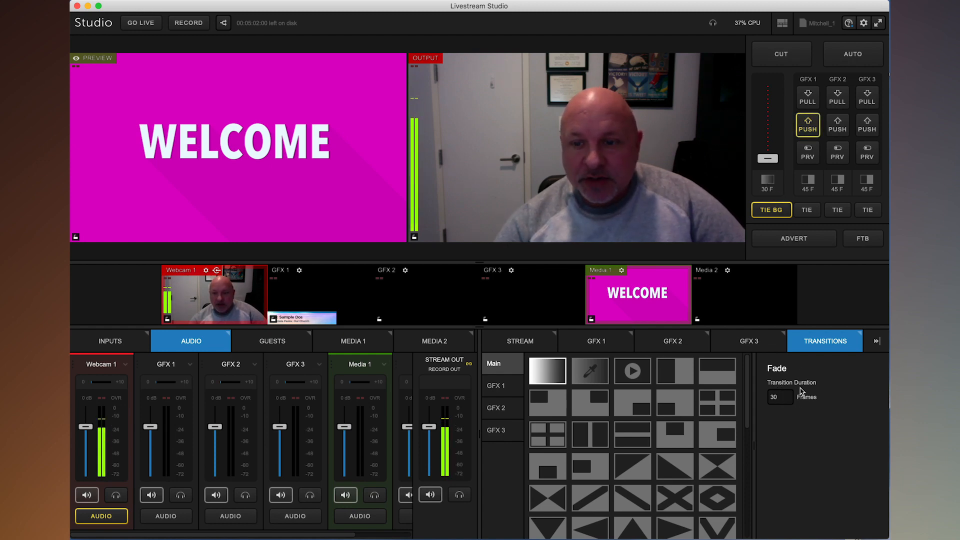
double_click(774, 397)
text(45)
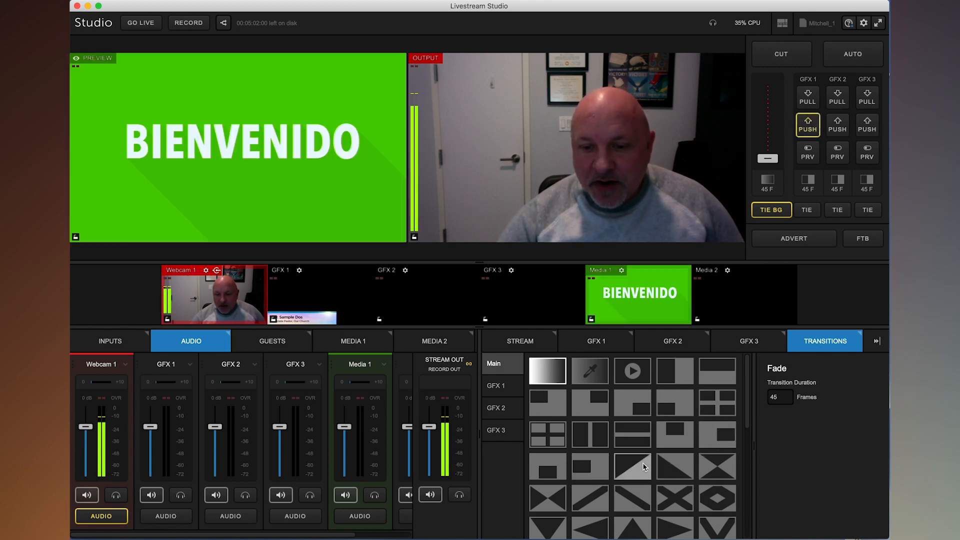
Select the Upper Left Edge Wipe transition and run it to output and back with Auto
click(635, 464)
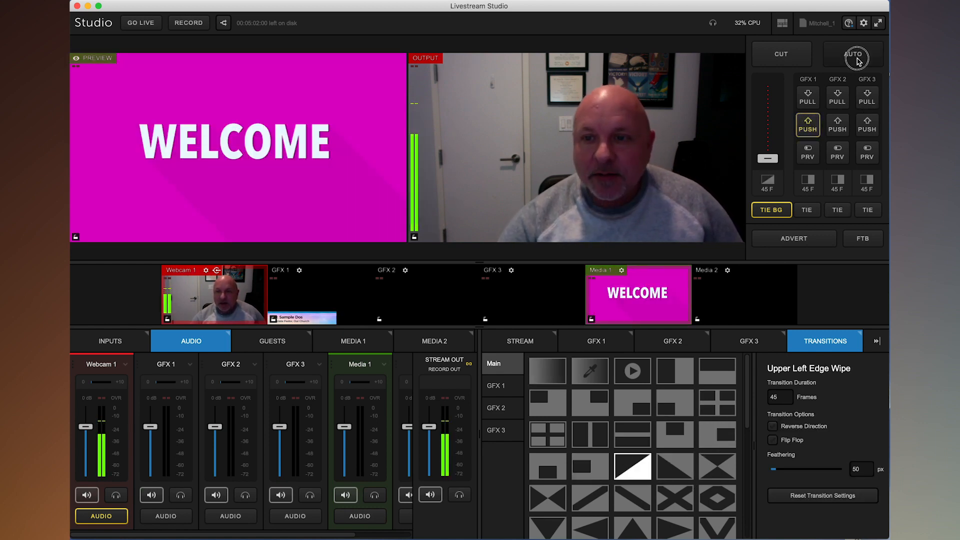
click(857, 61)
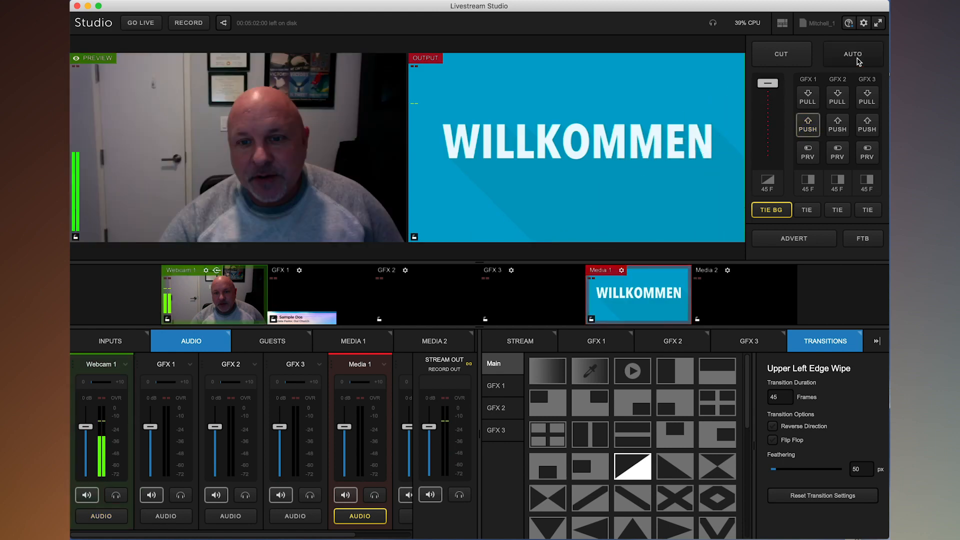
click(858, 61)
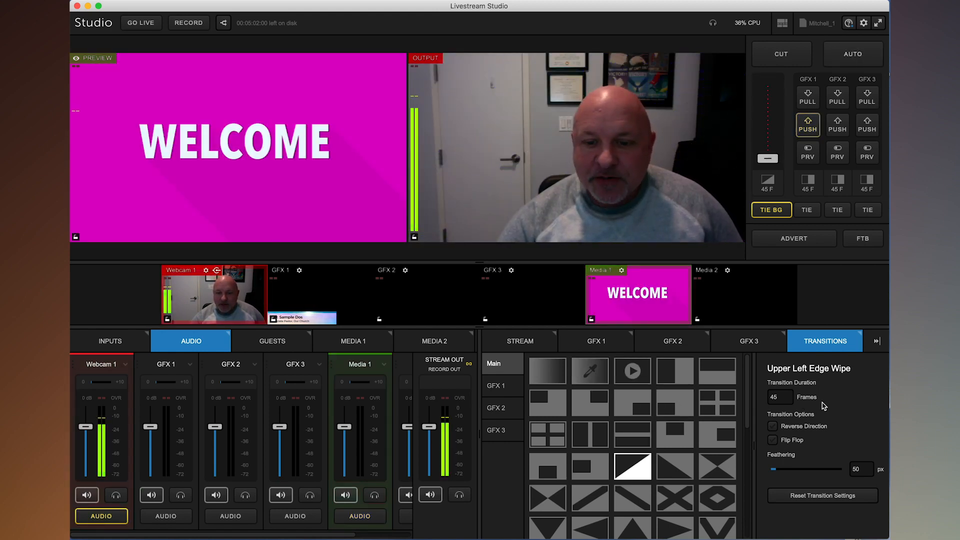
Select the Dip to color transition, open and close its colour picker, and run it out and back with Auto
click(601, 377)
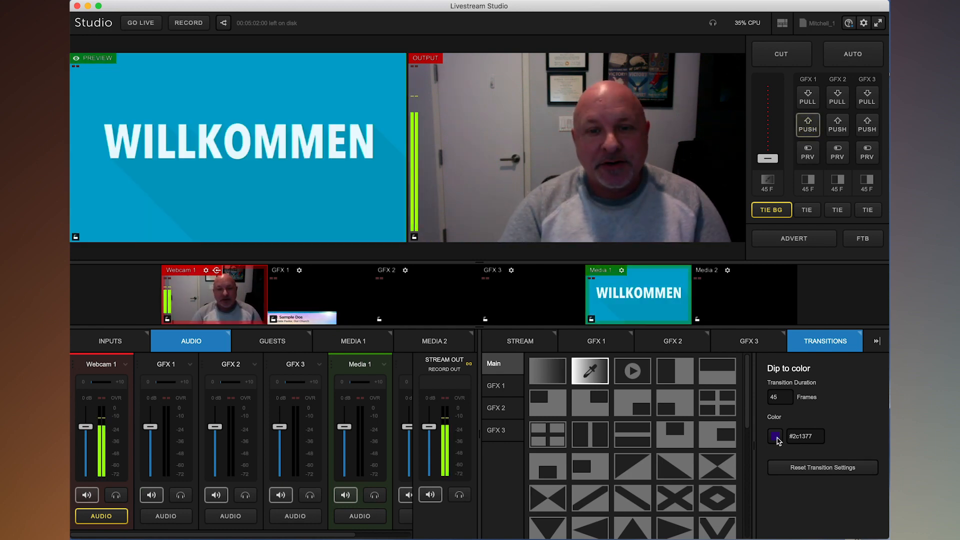
click(776, 437)
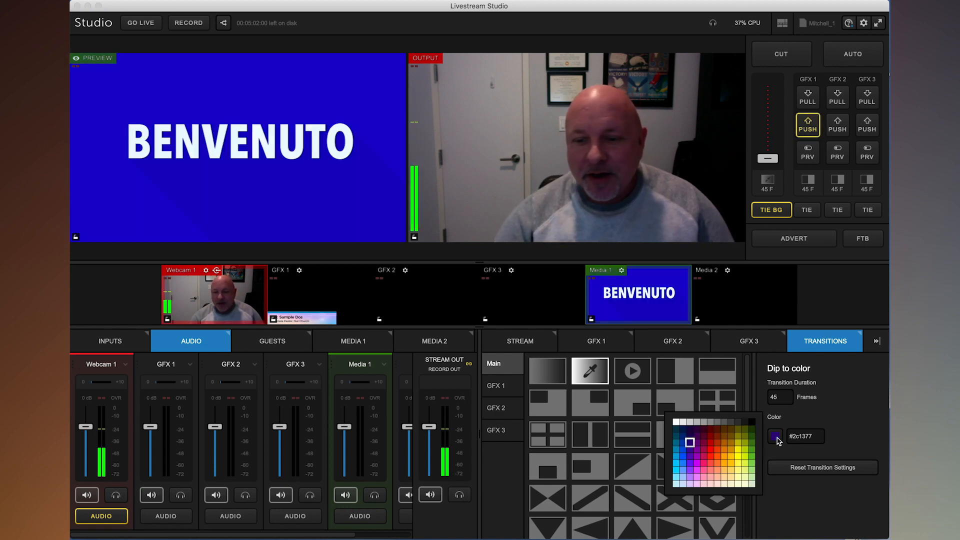
click(828, 424)
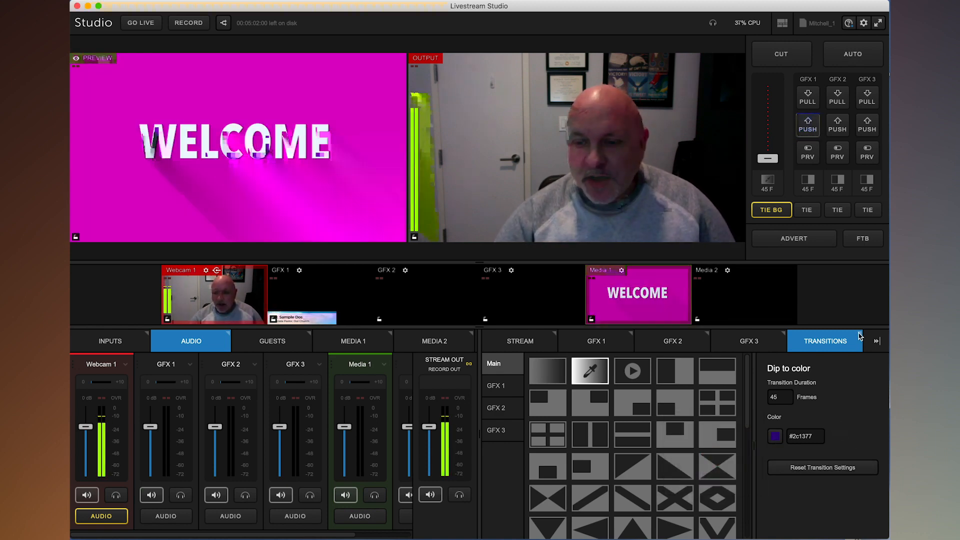
click(853, 59)
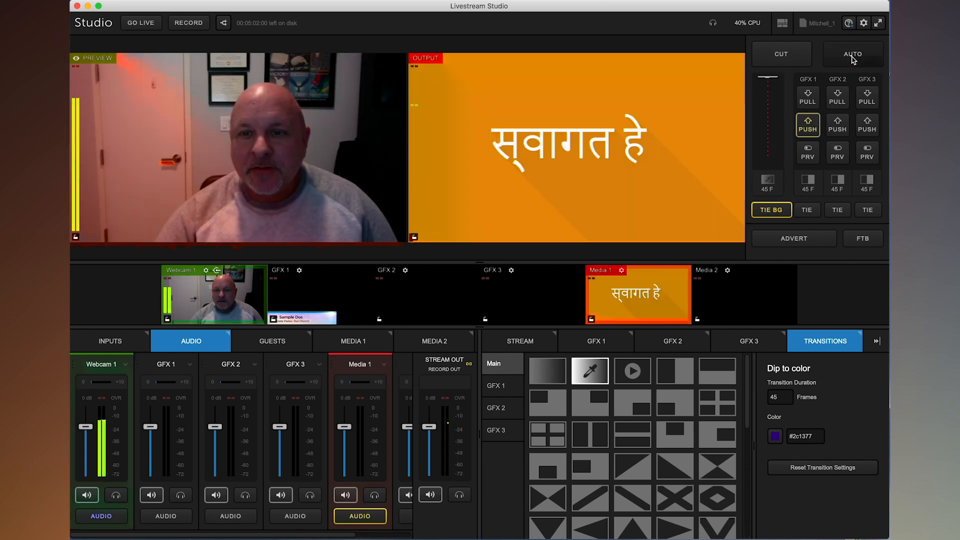
click(853, 59)
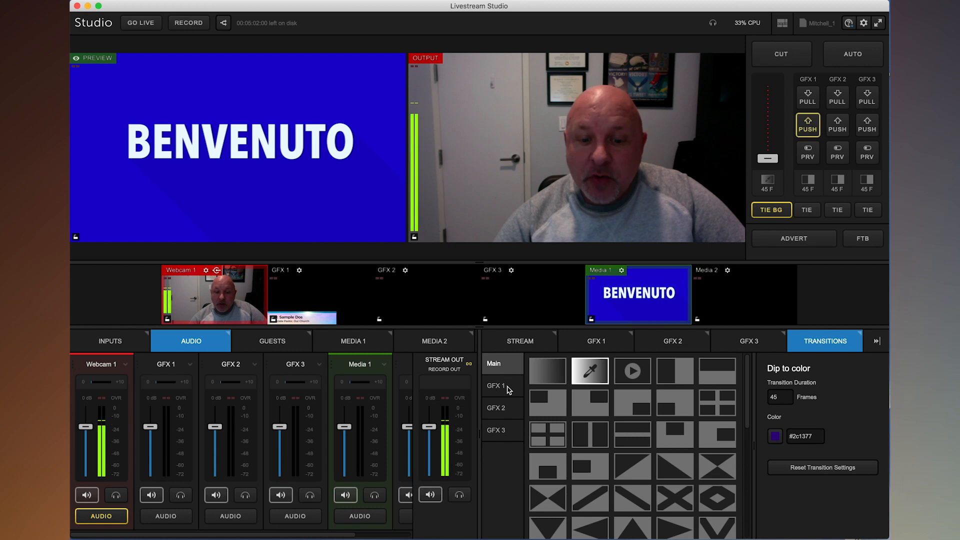
Review the GFX 1 transition, open the GFX 1 graphics, and turn on preview of its lower third
click(505, 386)
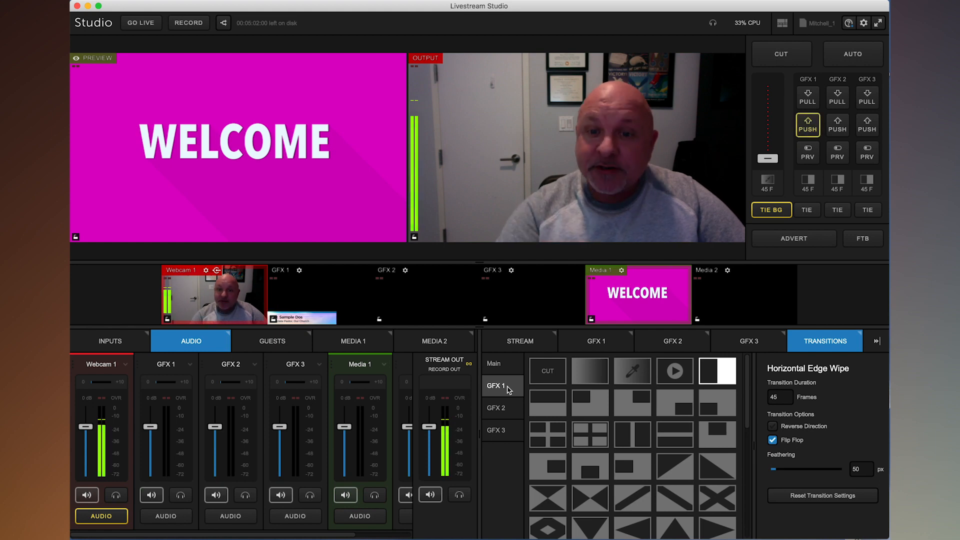
double_click(329, 285)
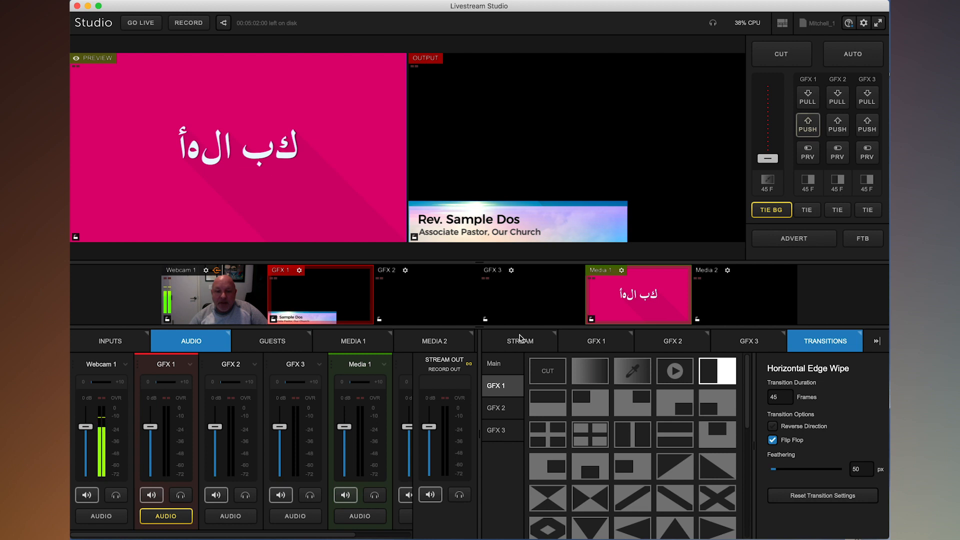
click(609, 344)
click(809, 150)
click(812, 152)
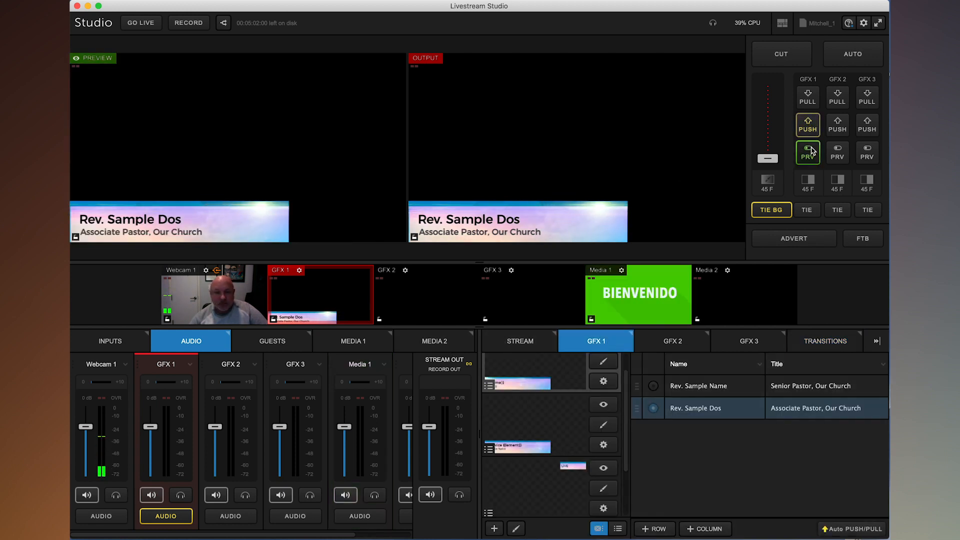
Take the webcam to output with Auto, then push the GFX 1 lower third on air and pull it off
click(226, 285)
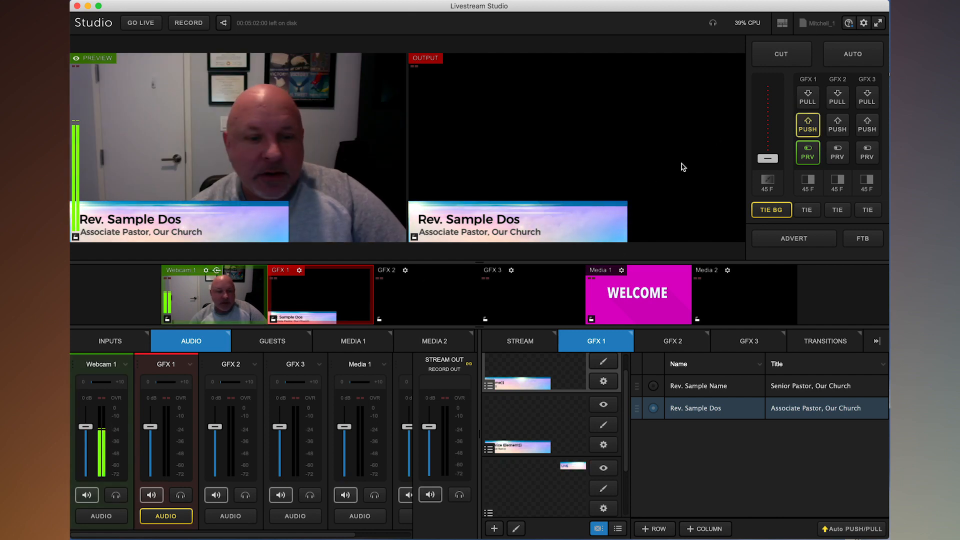
click(860, 54)
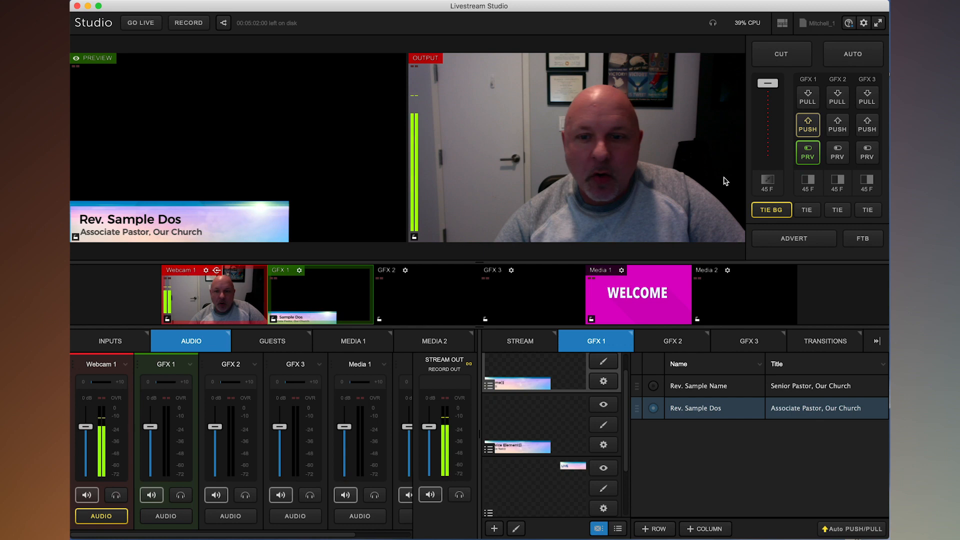
click(808, 127)
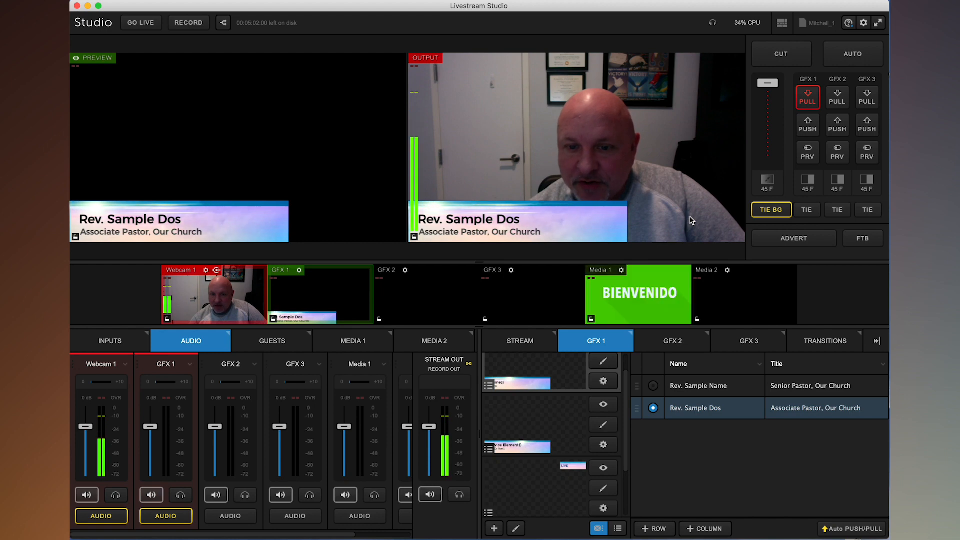
click(807, 98)
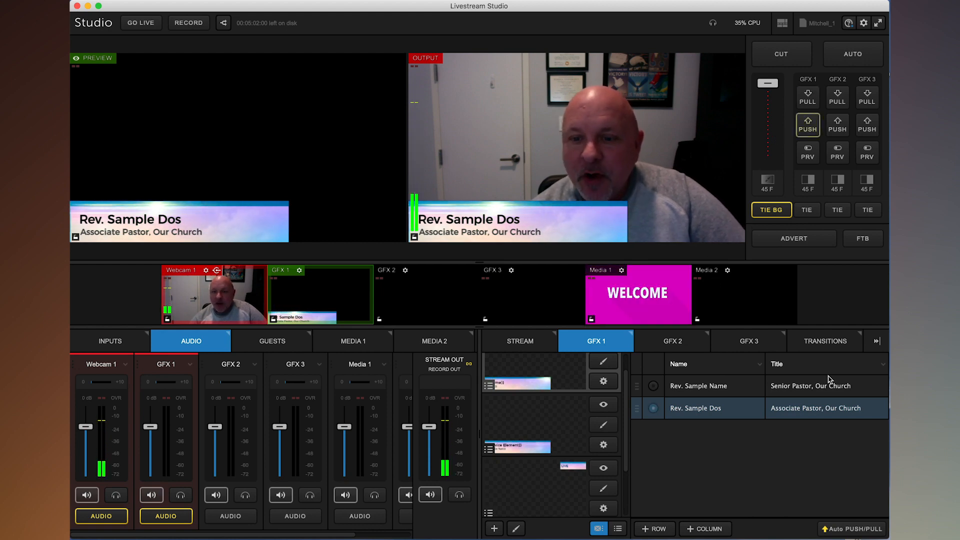
Return to the main-mix transitions and put Media 1 on preview
click(825, 341)
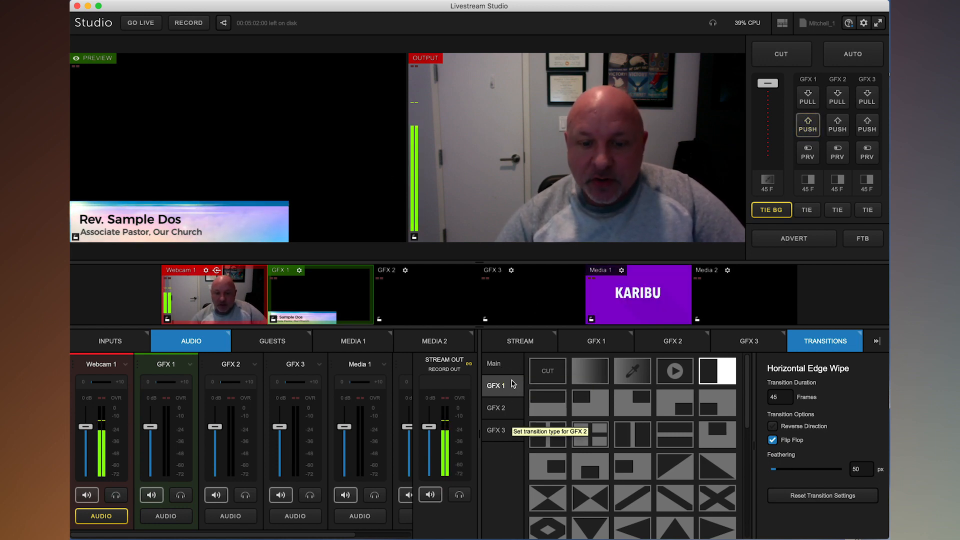
click(496, 364)
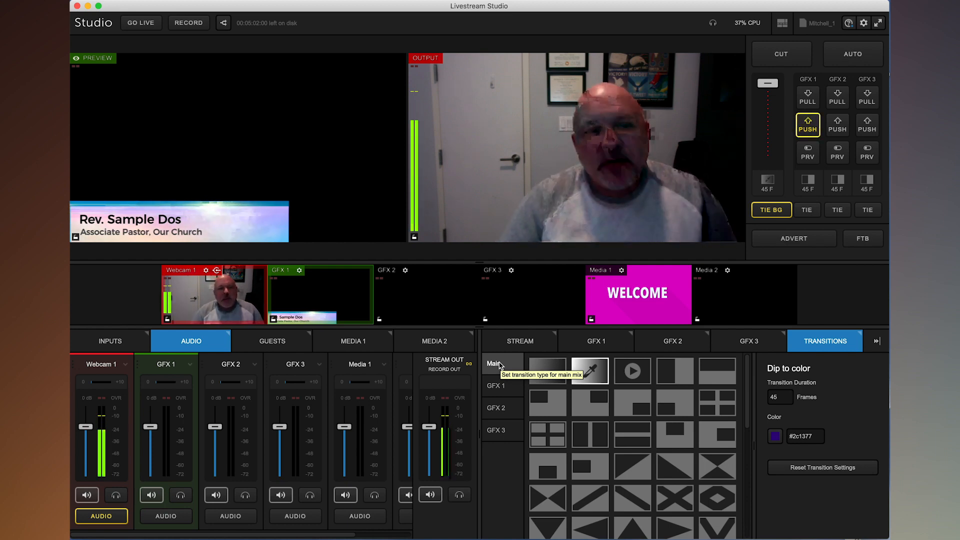
click(632, 294)
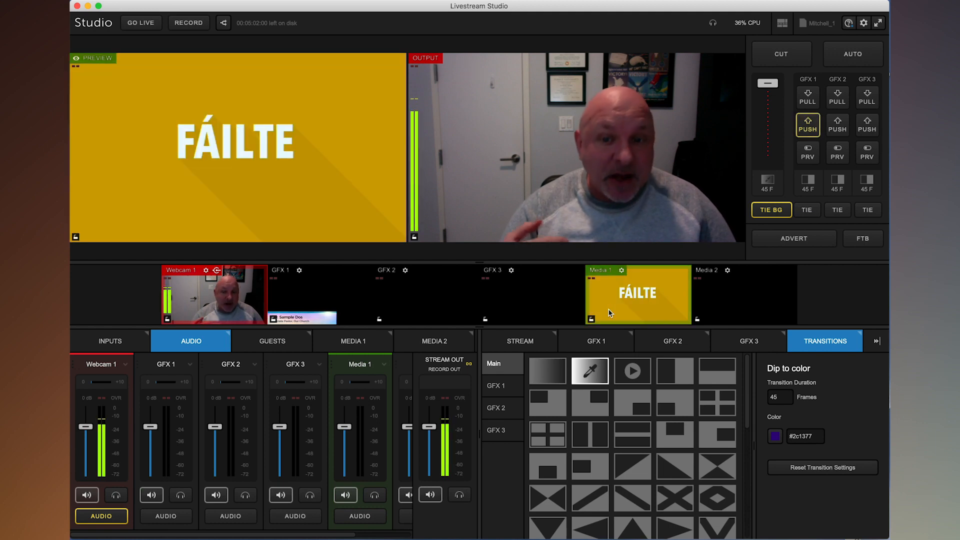
Select the Stinger transition and run it to output and back with Auto
click(637, 369)
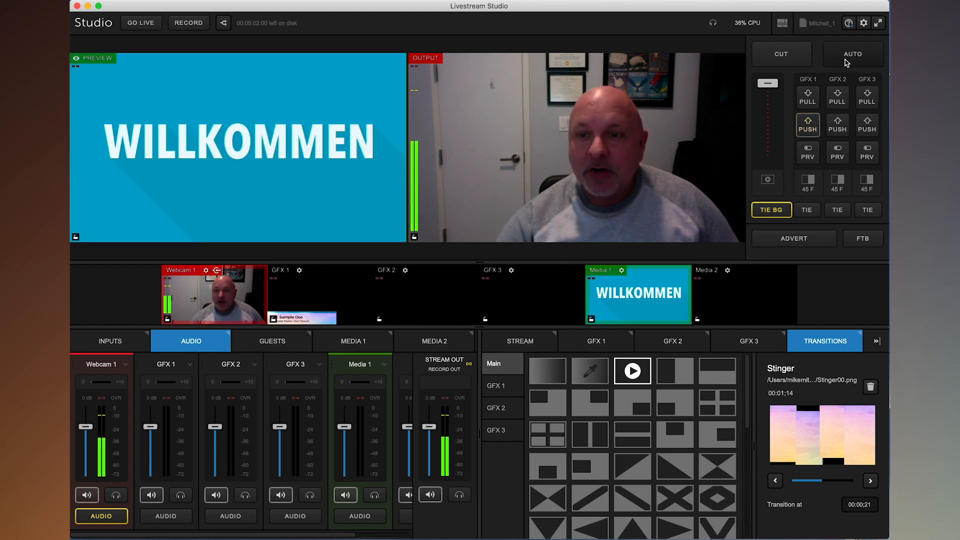
click(855, 59)
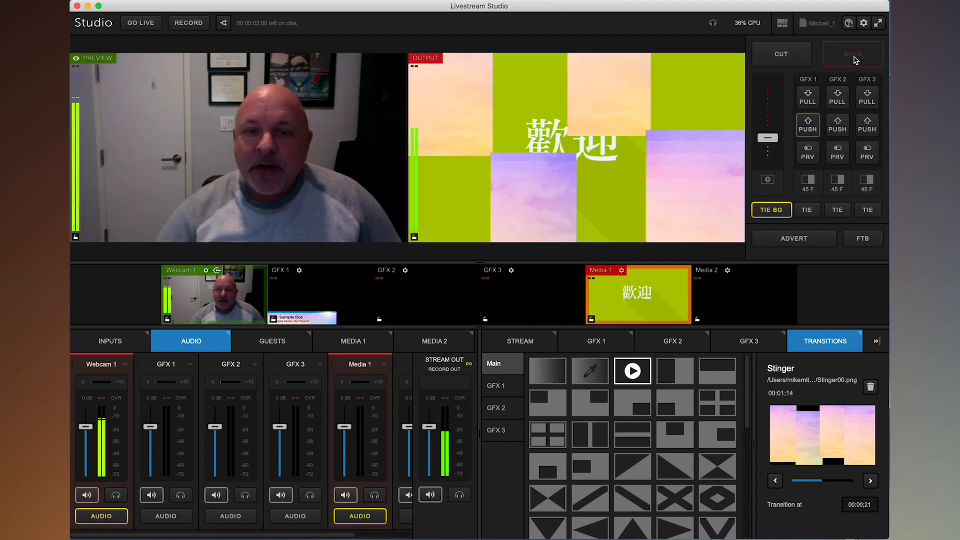
click(855, 59)
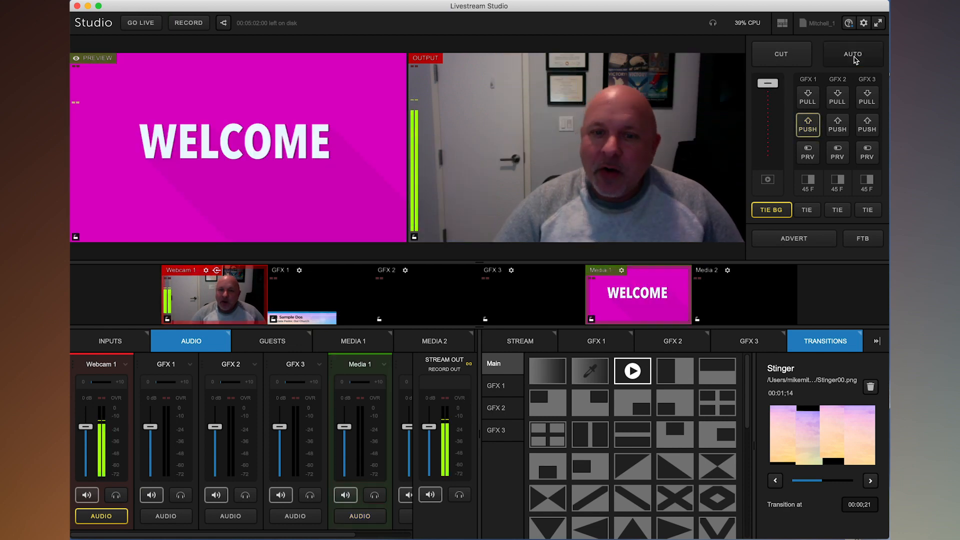